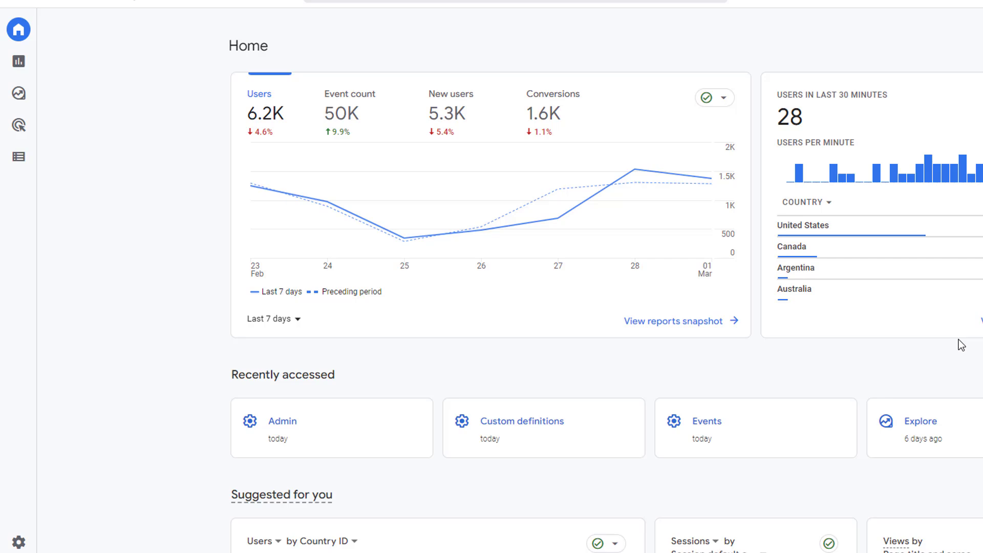
# Step: Go to Admin, then the property's Data Settings > Data Retention page
pyautogui.scroll(-1, 577, 400)
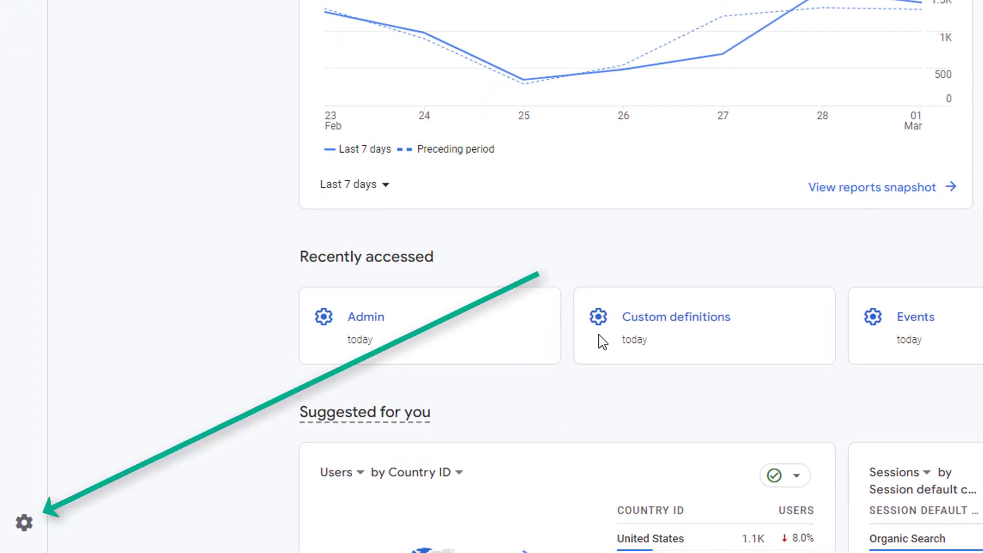
pyautogui.moveTo(25, 536)
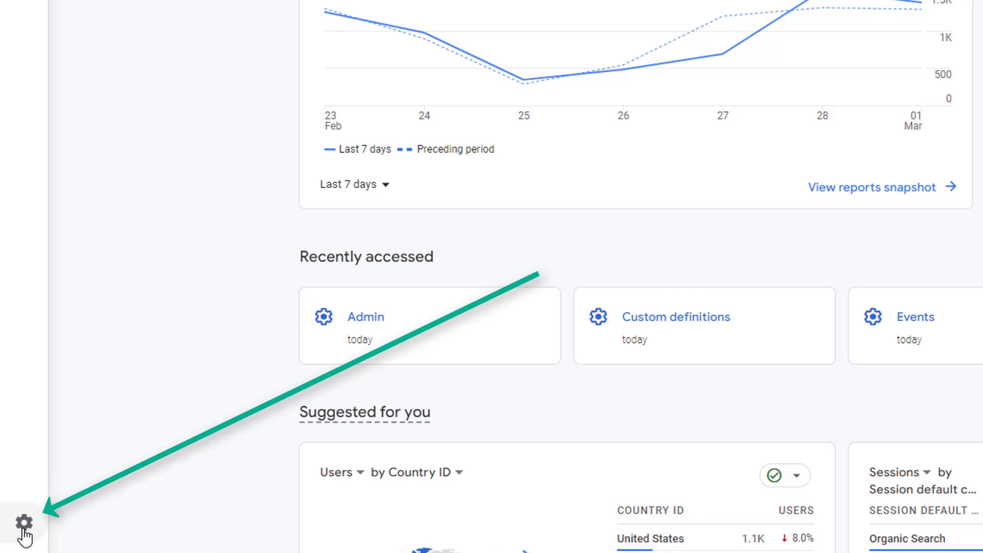
pyautogui.click(24, 535)
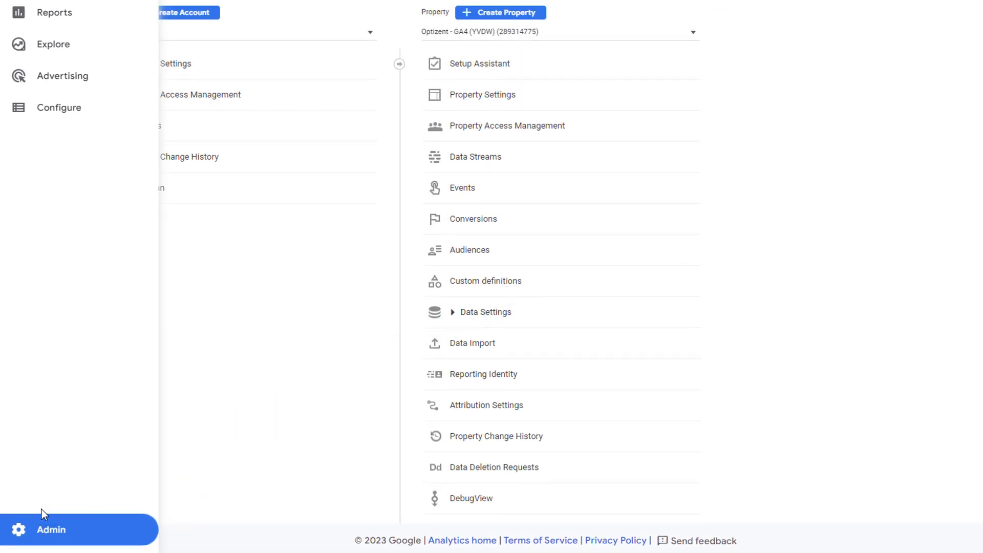
pyautogui.click(493, 314)
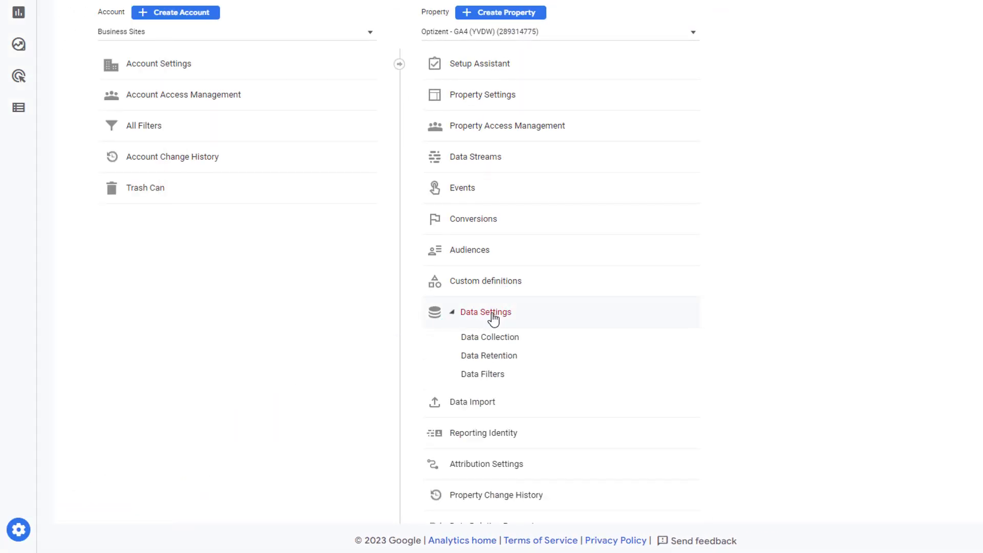
pyautogui.click(494, 359)
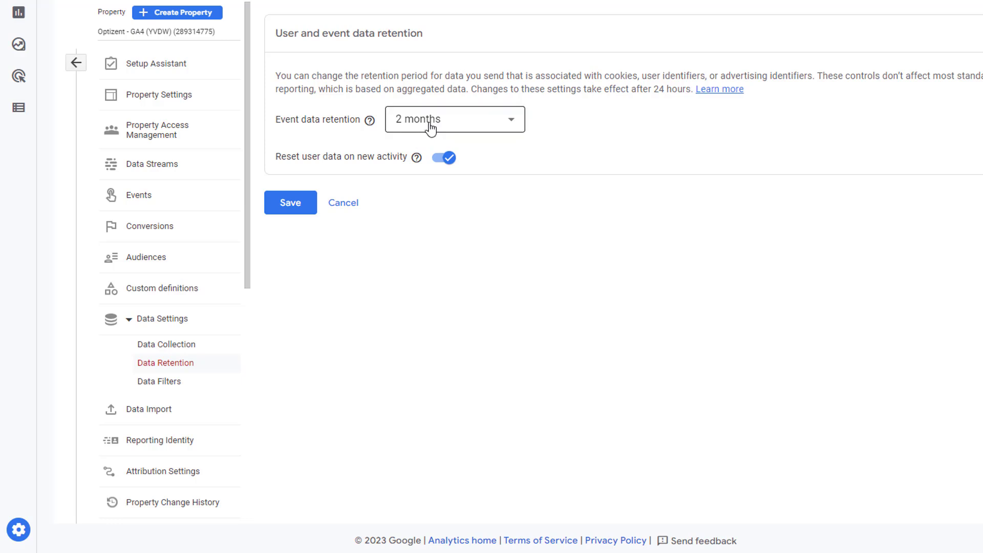
# Step: Change event data retention from 2 months to 14 months, save, and verify the choice
pyautogui.click(430, 129)
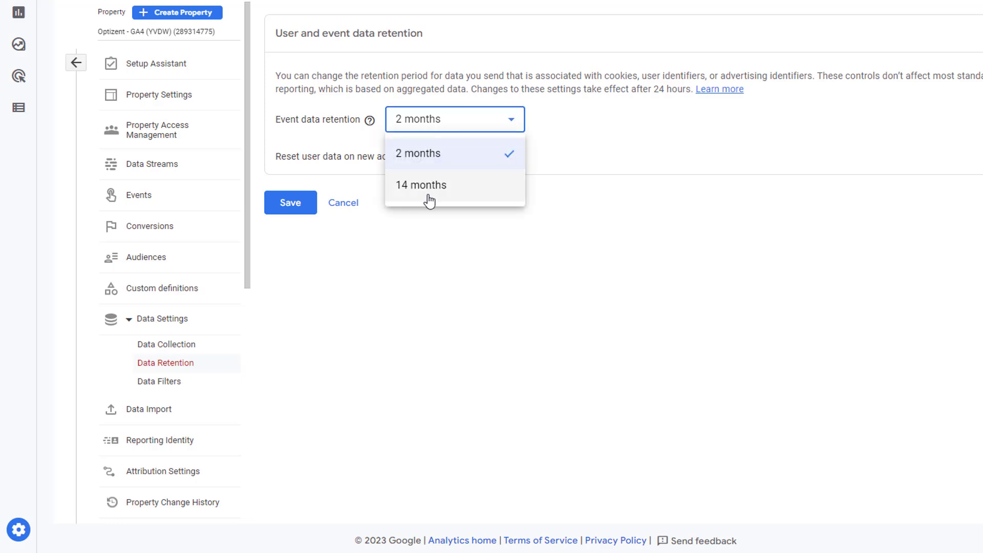
pyautogui.click(427, 190)
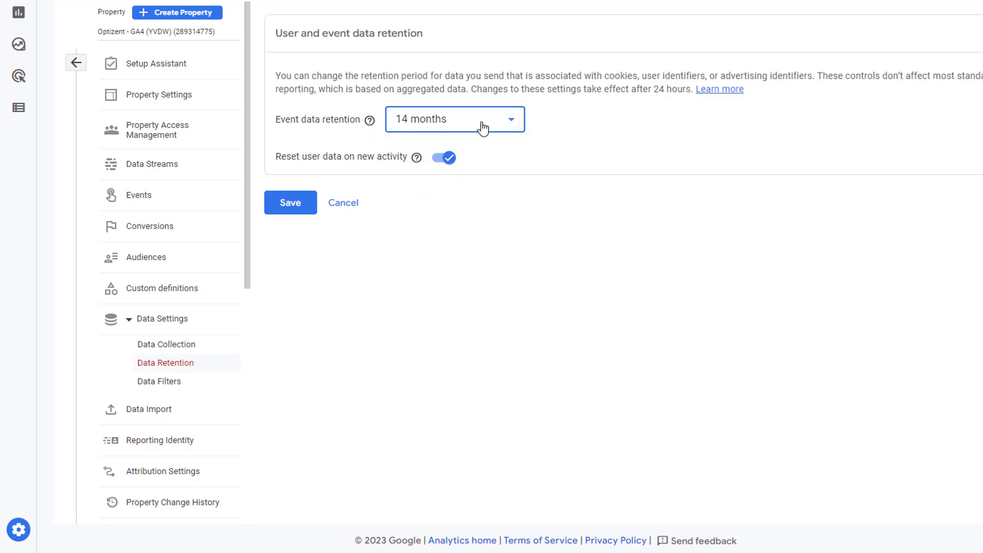
pyautogui.click(303, 213)
pyautogui.click(496, 128)
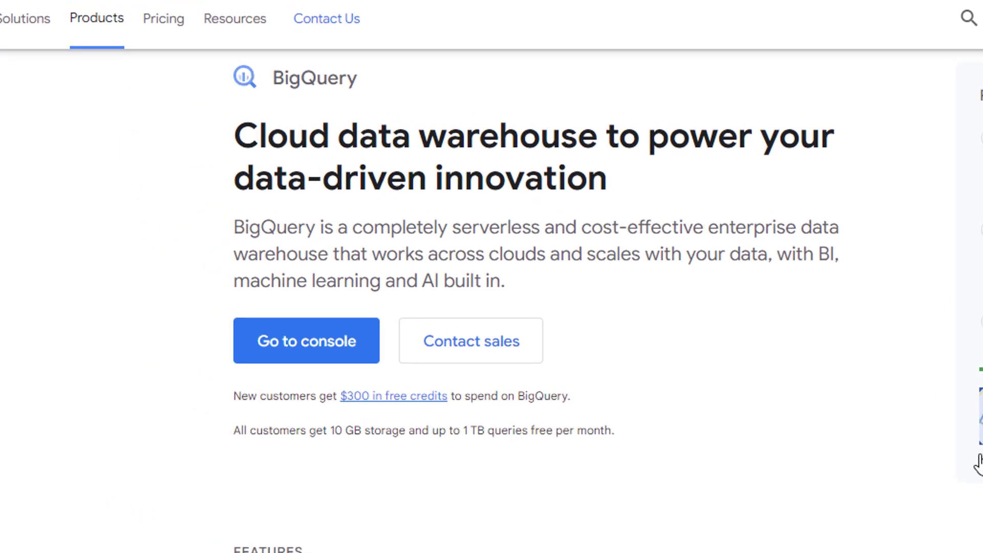
# Step: Show the Pricing menu from the BigQuery page's top navigation
pyautogui.moveTo(168, 35)
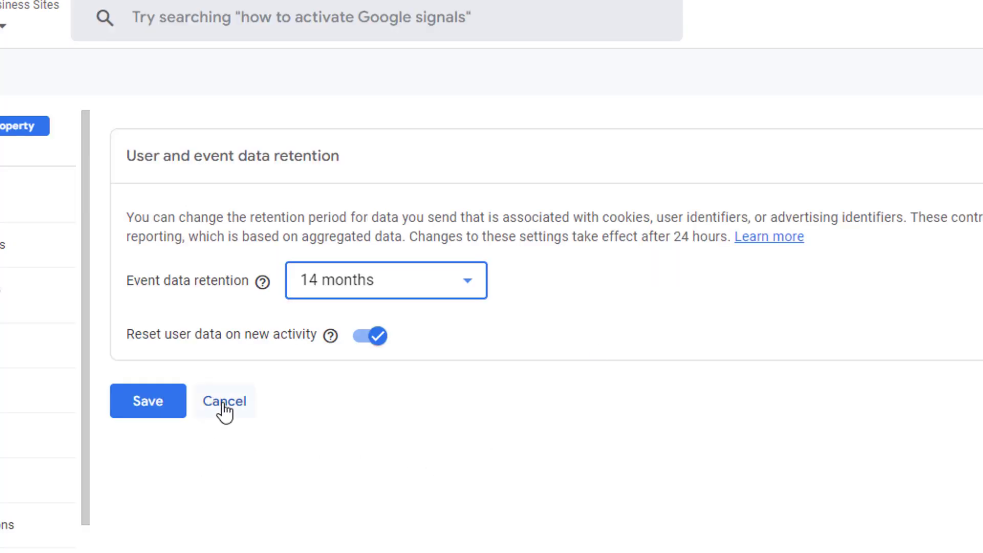
# Step: Cancel out of Data Retention and go to Product Links > BigQuery Links
pyautogui.click(224, 404)
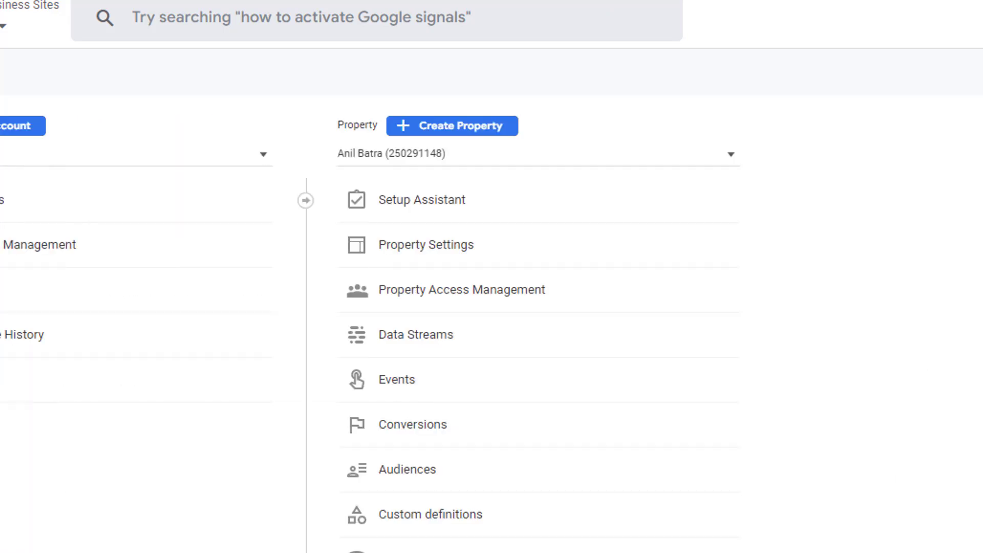
pyautogui.scroll(-5, 460, 458)
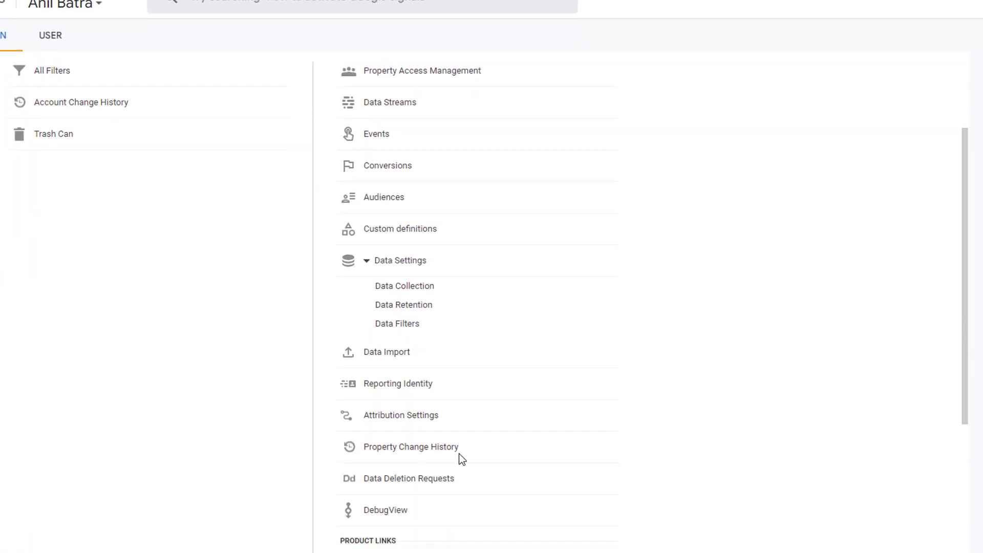
pyautogui.scroll(-4, 461, 461)
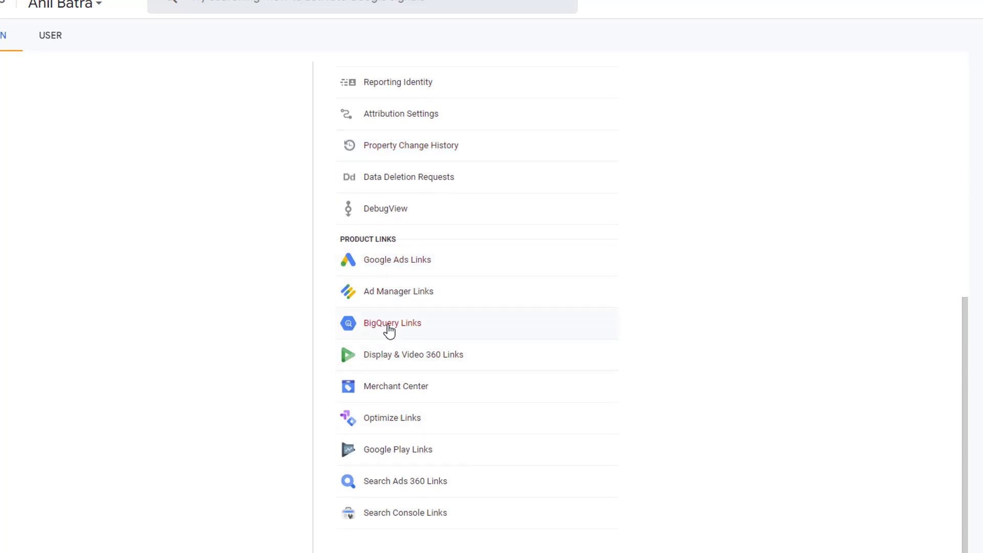
pyautogui.click(389, 327)
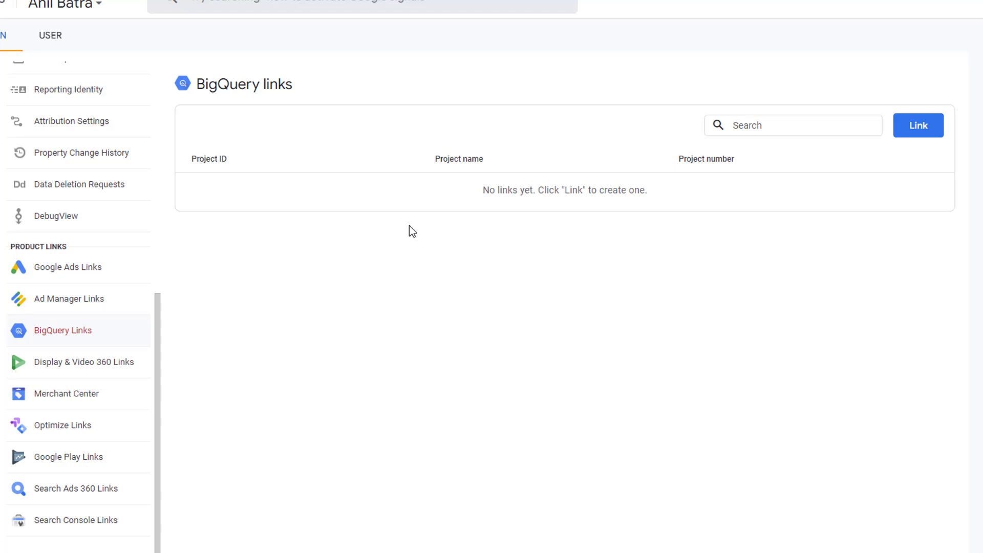
# Step: Start a new BigQuery link and confirm the analytics-hire project for it
pyautogui.click(917, 128)
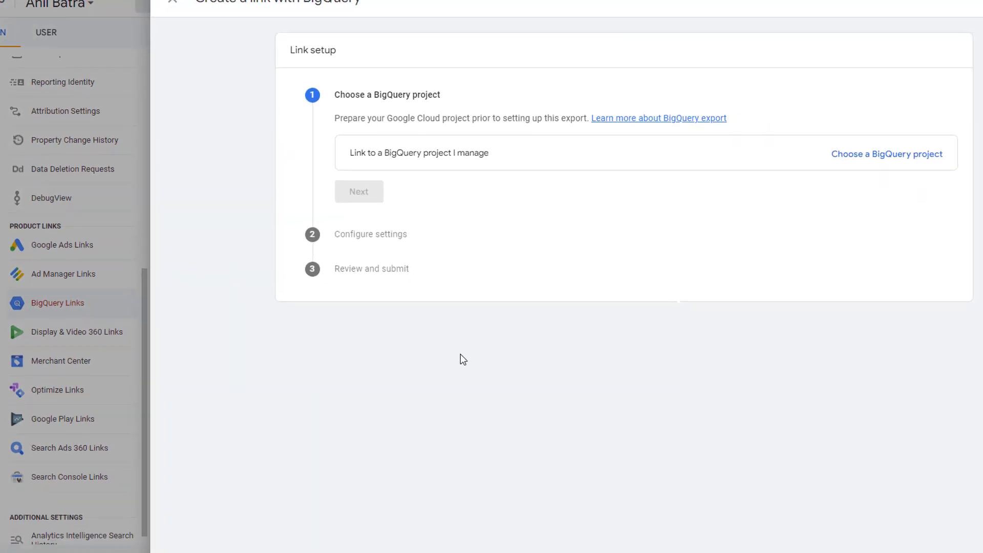
pyautogui.click(865, 162)
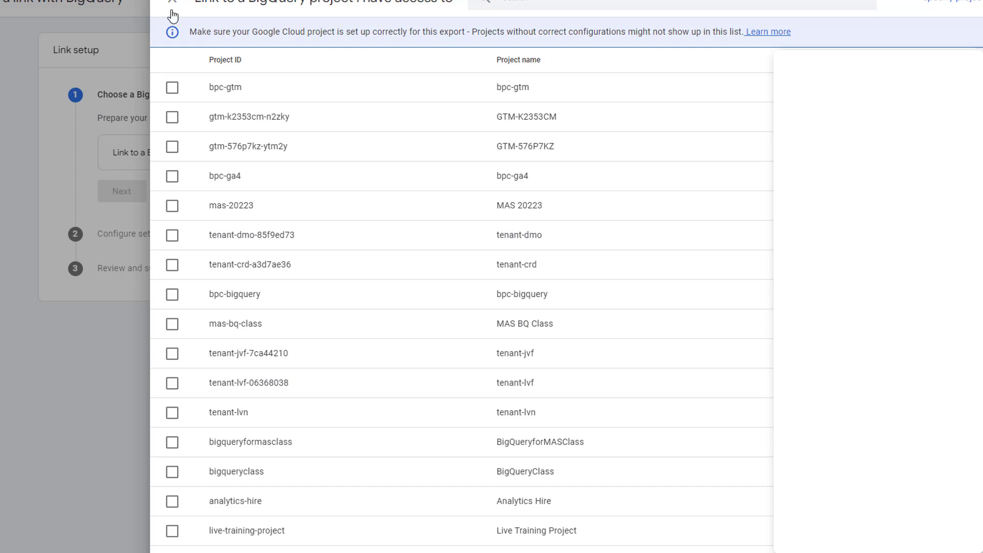
pyautogui.click(172, 501)
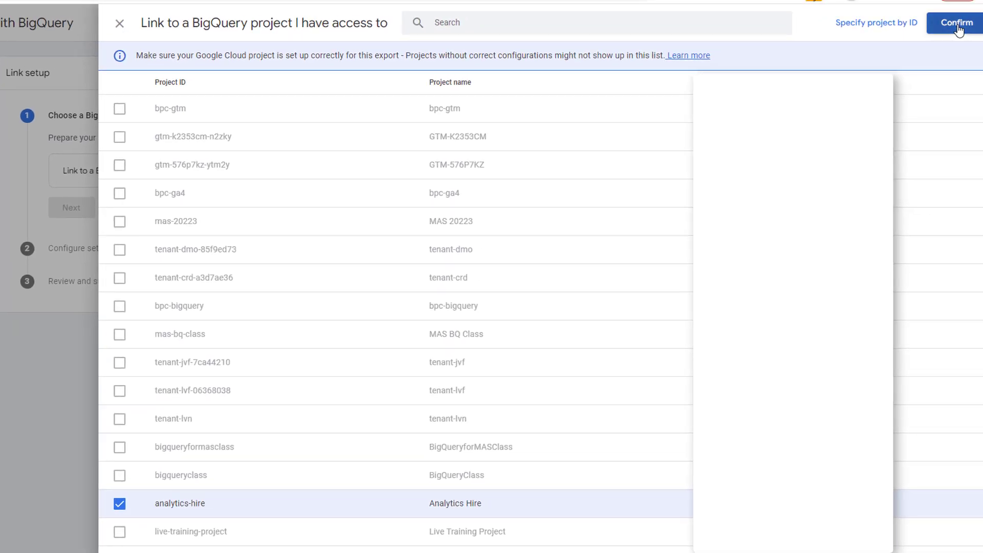
pyautogui.click(958, 26)
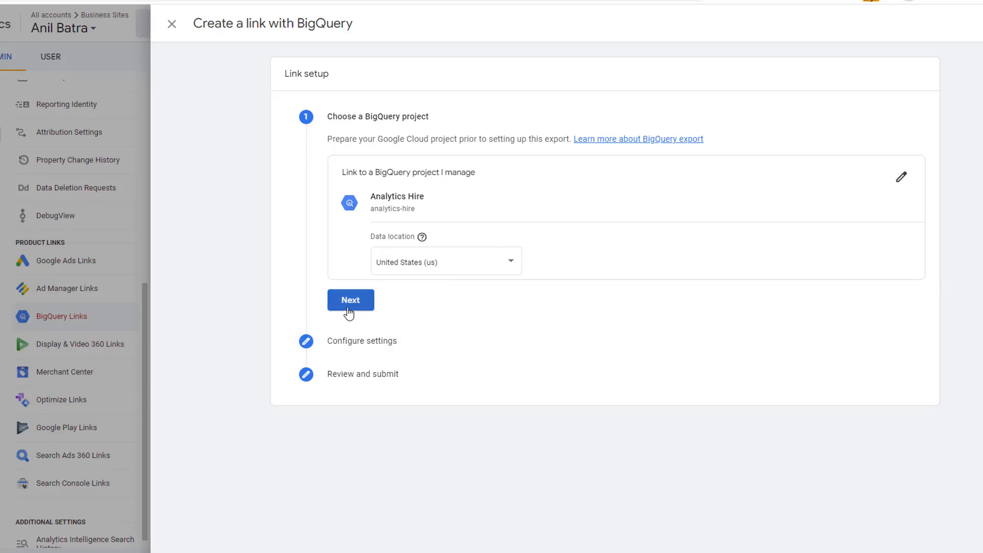
# Step: Enable Streaming and Daily export frequencies and advance to Review and submit
pyautogui.click(352, 301)
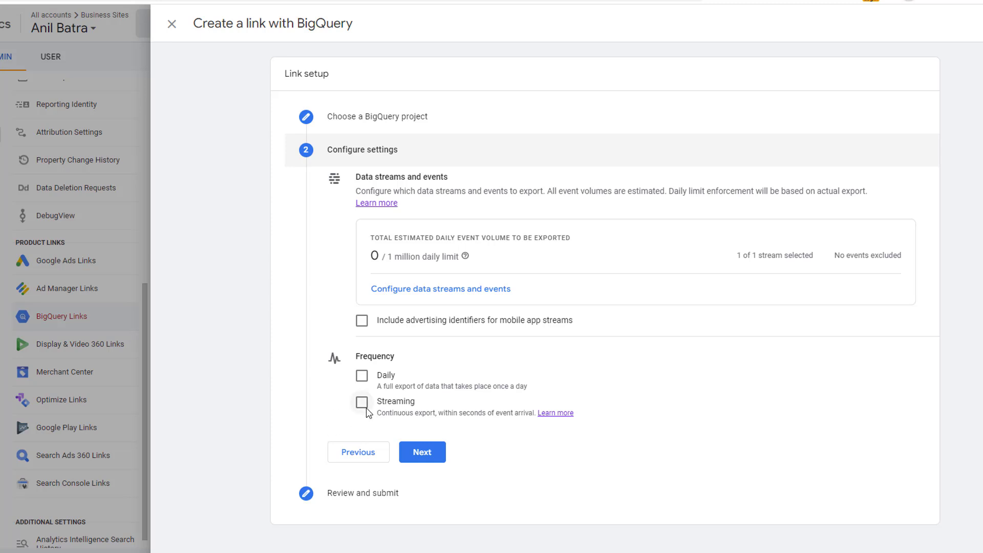
pyautogui.click(364, 407)
pyautogui.click(362, 377)
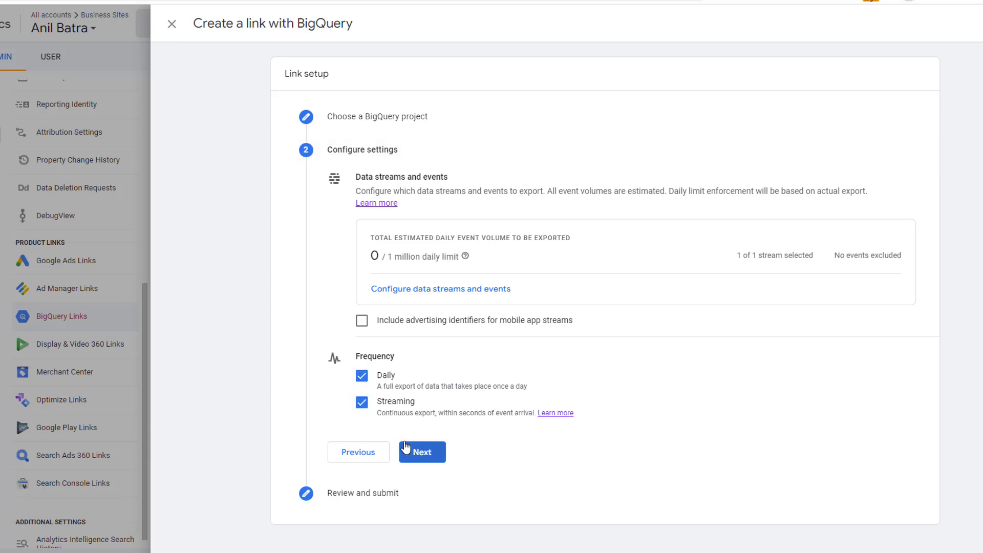
pyautogui.click(434, 455)
# Step: Scroll through the BigQuery link summary, then switch to the BigQuery console tab
pyautogui.scroll(-2, 600, 504)
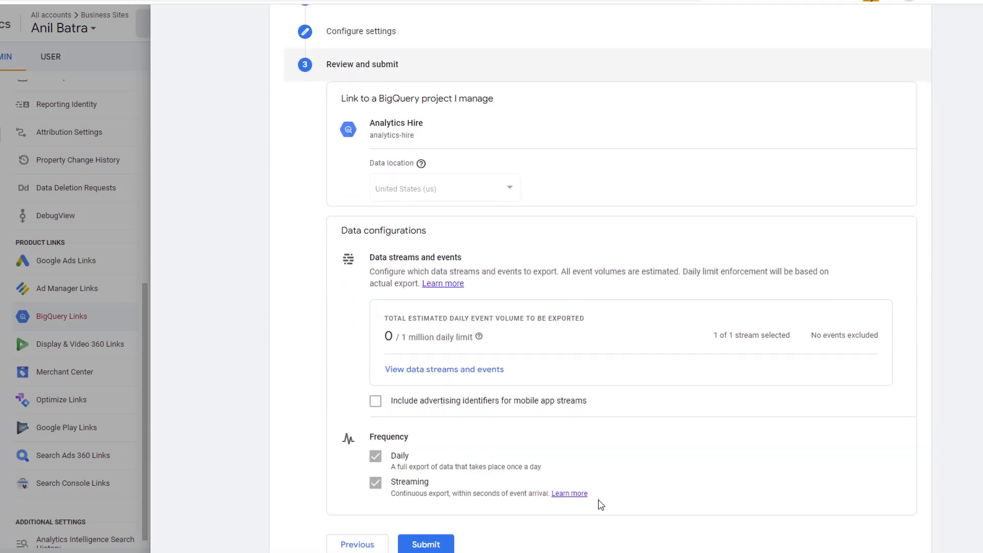
pyautogui.scroll(-1, 600, 504)
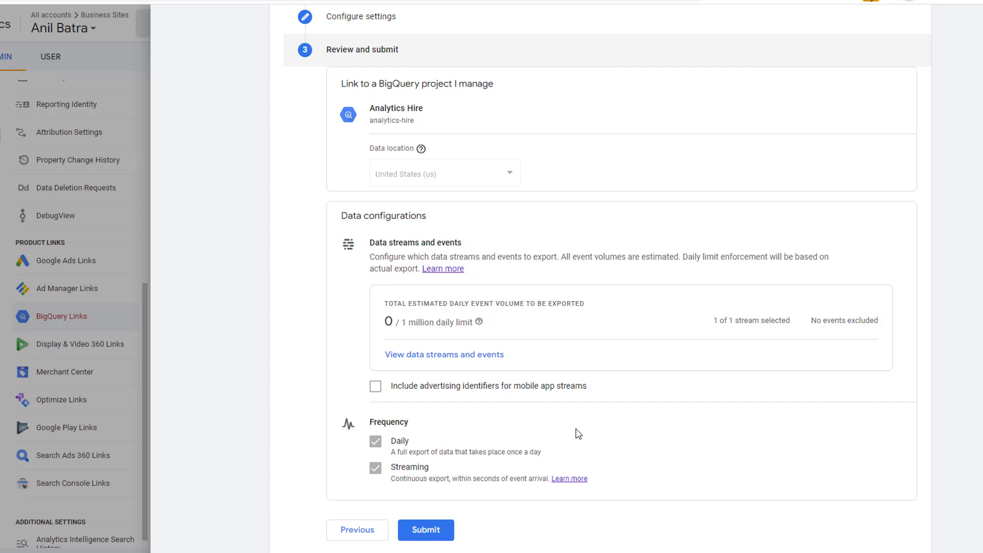
pyautogui.click(722, 2)
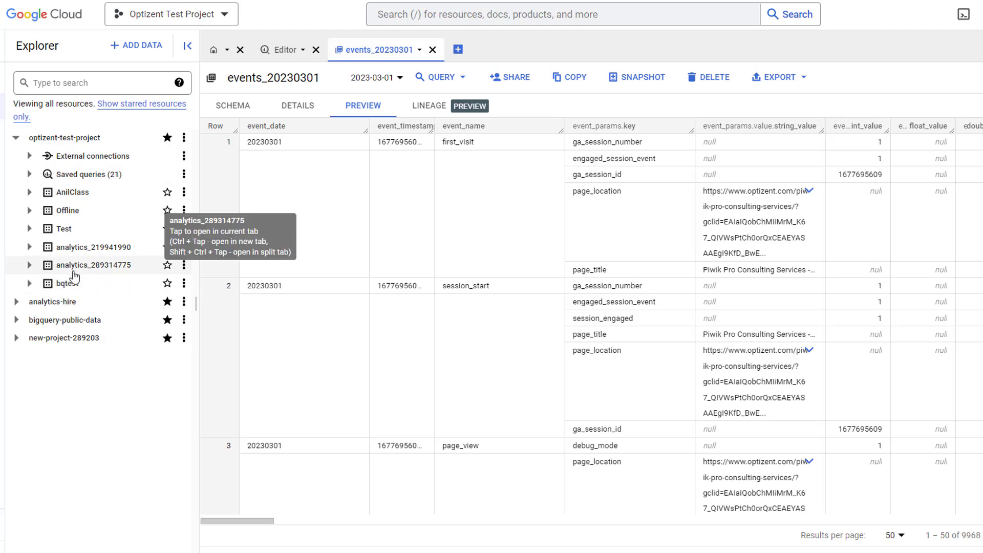
# Step: Expand the analytics_289314775 dataset in the BigQuery Explorer
pyautogui.click(29, 264)
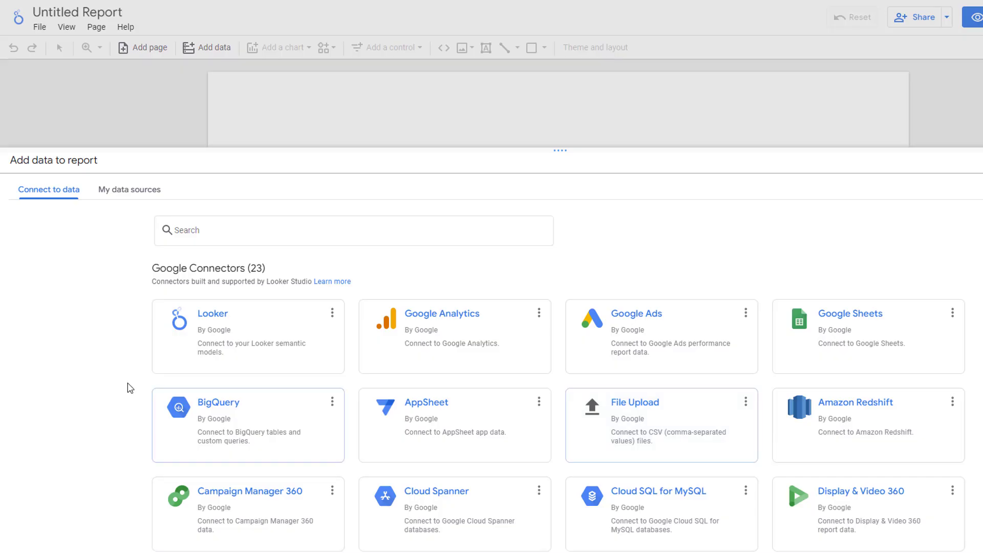
# Step: Choose BigQuery: Analytics Hire project, analytics_253438549 dataset, events_YYYYMMDD table, Events configuration
pyautogui.click(225, 425)
pyautogui.click(44, 342)
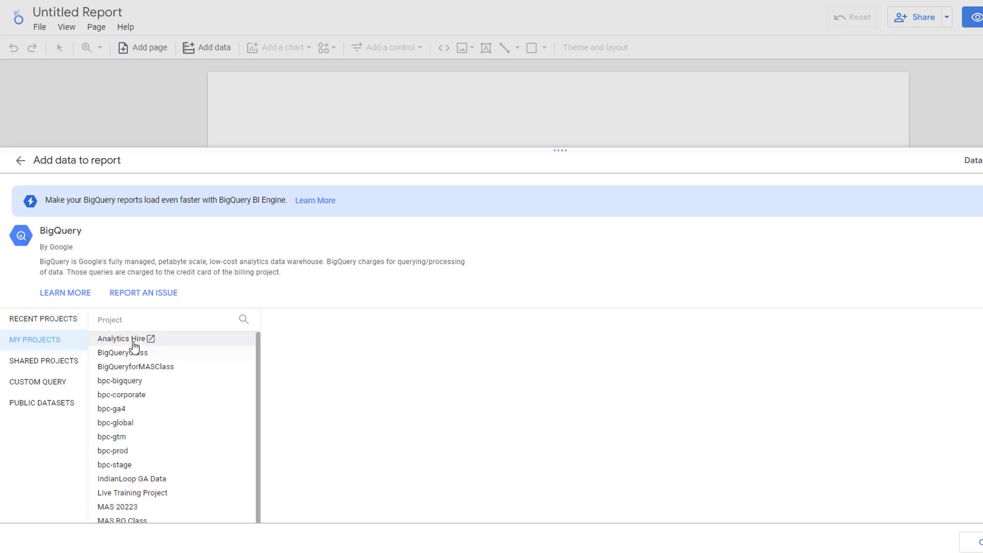
pyautogui.click(134, 342)
pyautogui.click(307, 339)
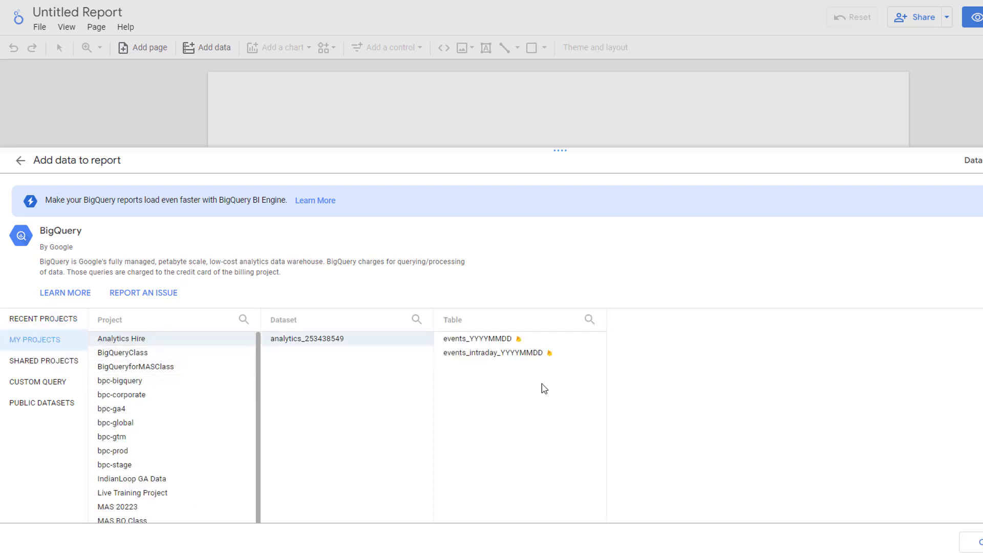
pyautogui.click(463, 342)
pyautogui.click(622, 362)
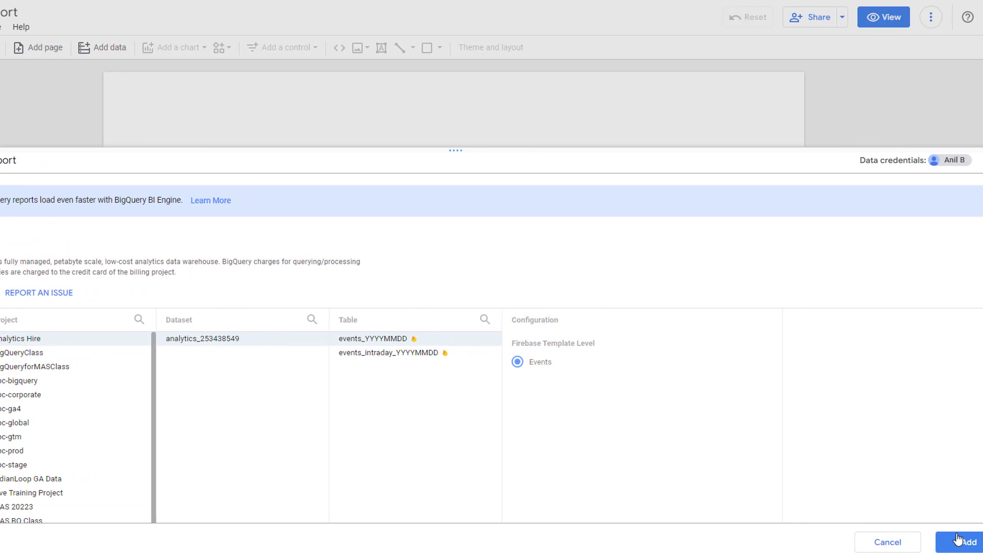